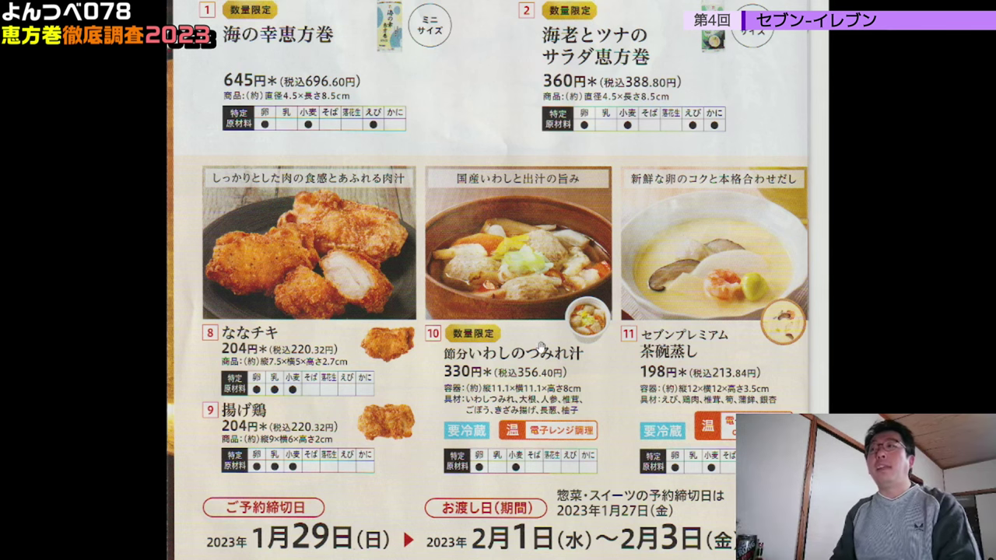
- Go to the next flyer page and examine the two hot pot dishes, items 12 and 13, up close
scroll(541, 347, down, 3)
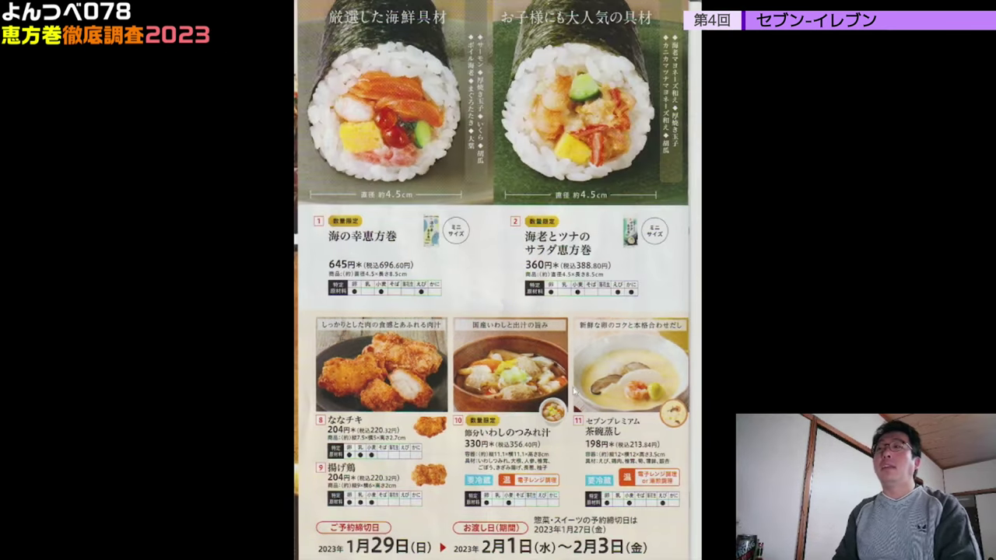
key(Right)
scroll(471, 396, up, 5)
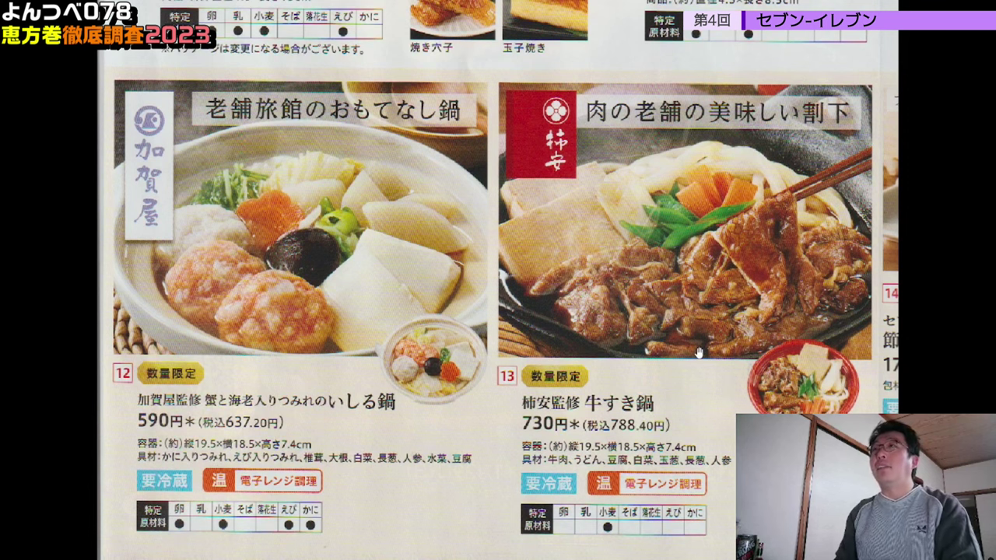
- Examine the sweets, items 14 to 17, and the 七品目の幸福恵方巻 roll with the size guide beside it
scroll(699, 353, down, 3)
scroll(698, 352, right, 3)
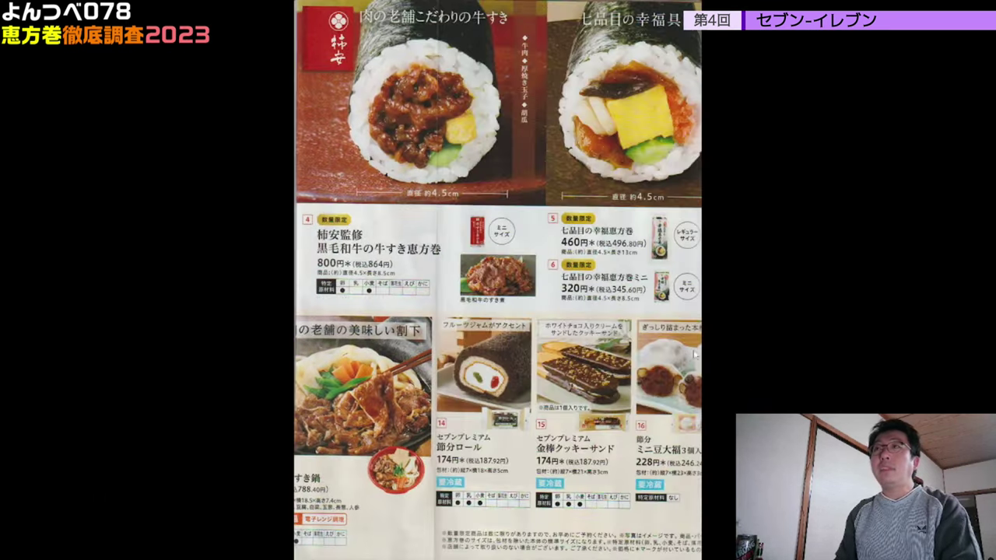
scroll(573, 383, right, 2)
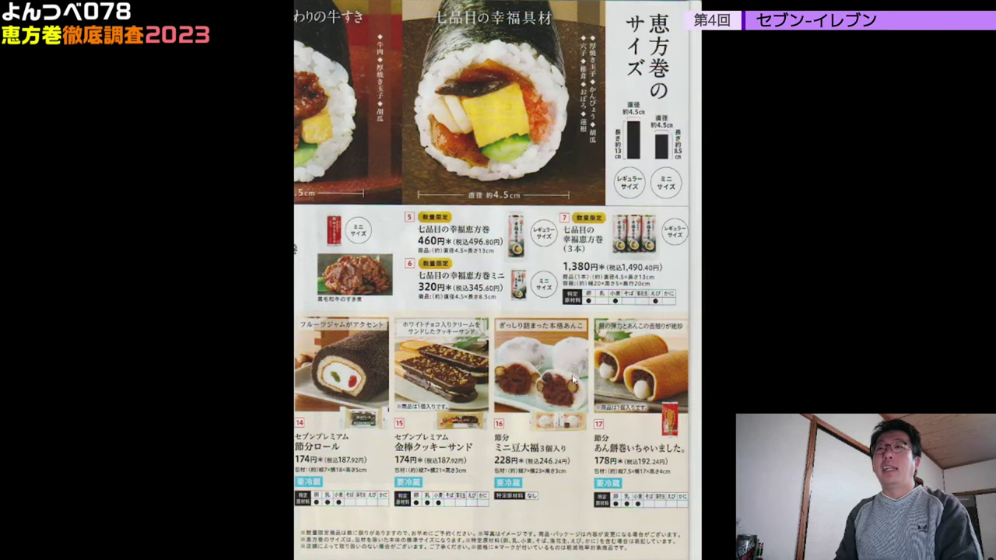
scroll(432, 438, up, 3)
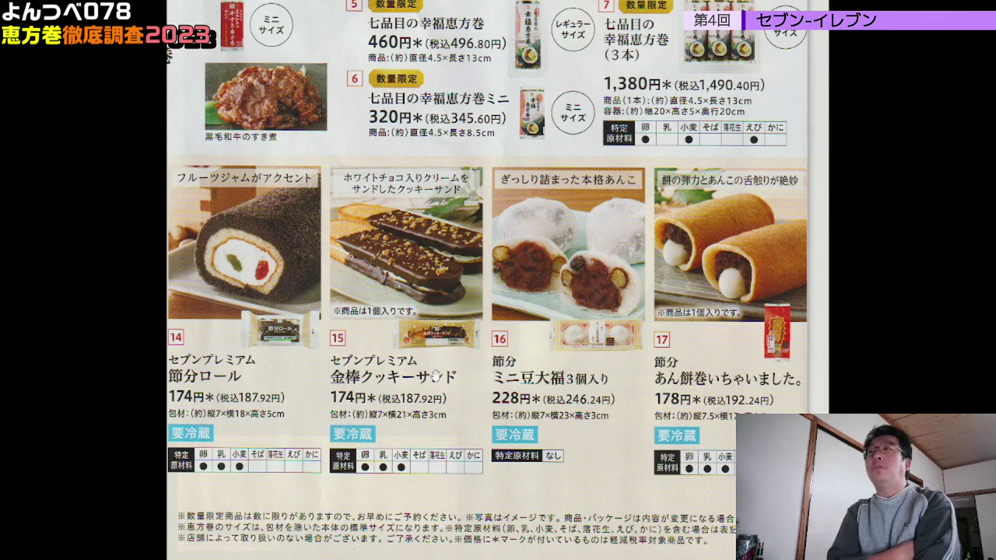
scroll(529, 324, down, 2)
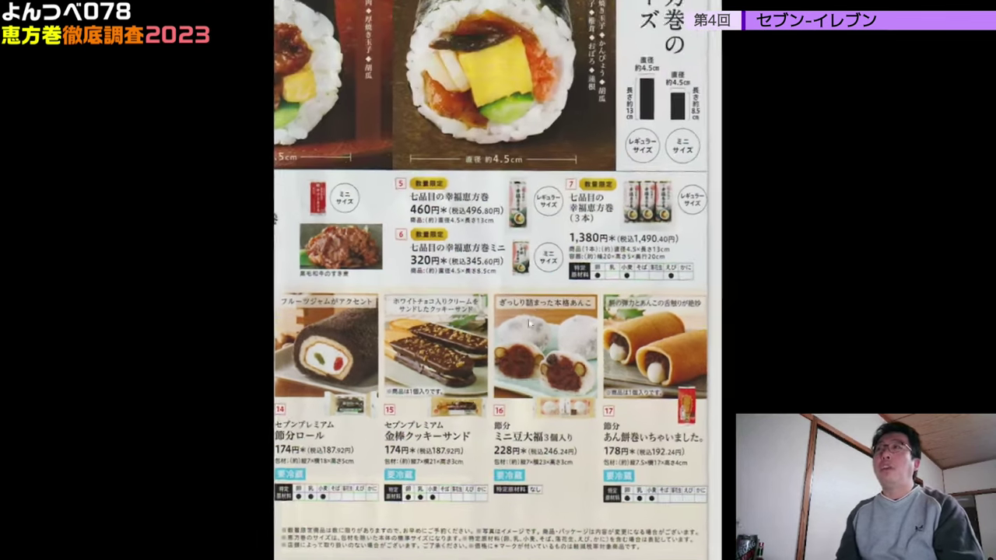
scroll(529, 324, up, 3)
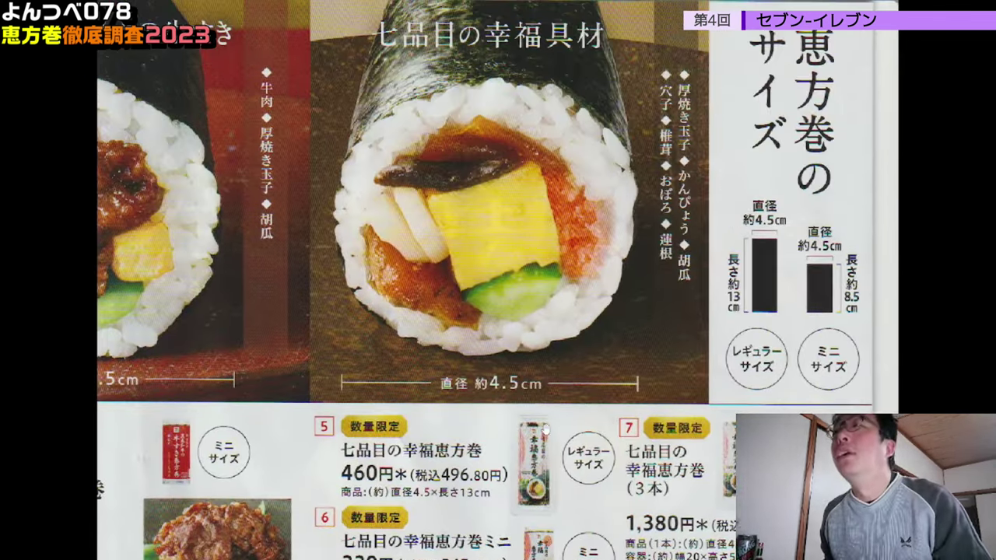
- Open the reservation form page and examine its customer fields and product price table up close
scroll(568, 295, down, 3)
key(Right)
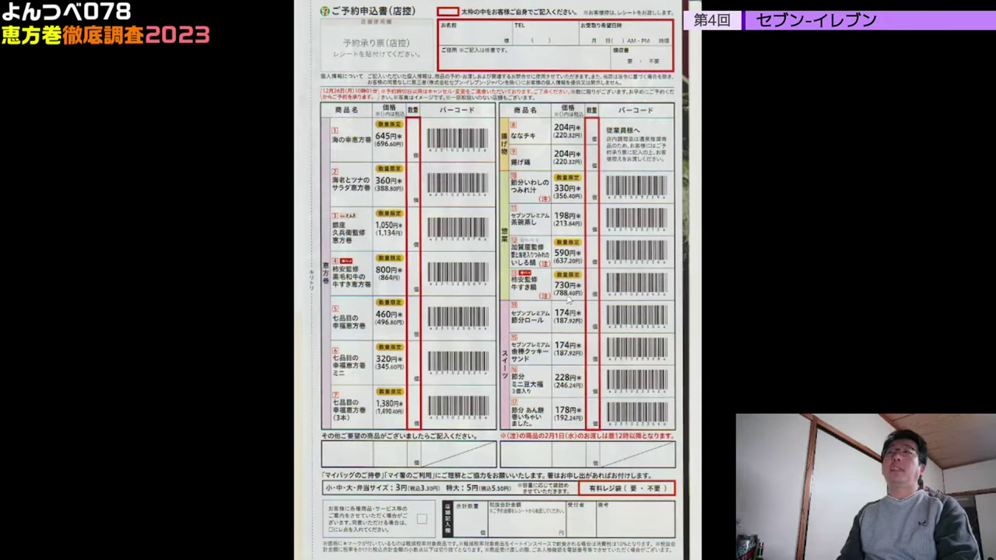
scroll(498, 182, up, 2)
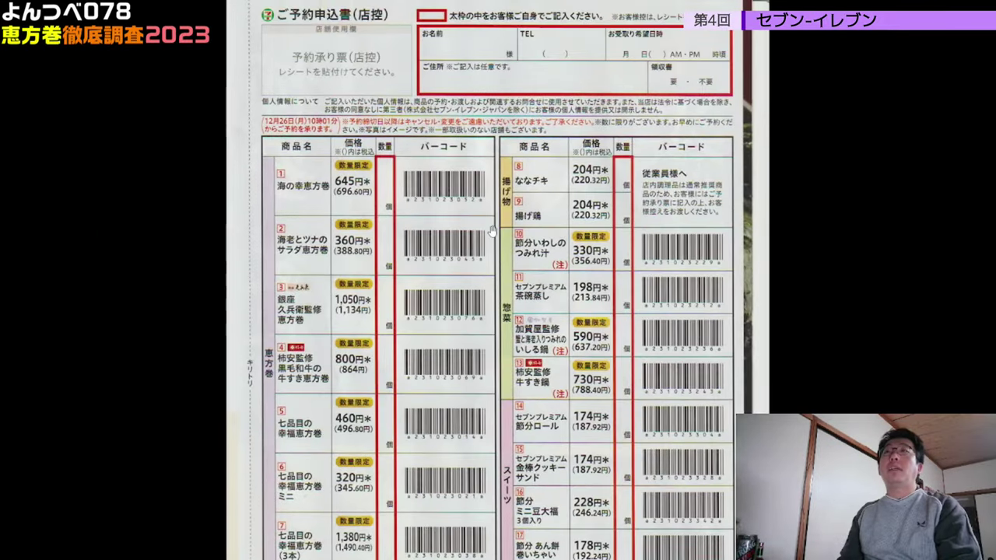
scroll(495, 227, up, 1)
scroll(496, 227, down, 2)
scroll(526, 416, up, 2)
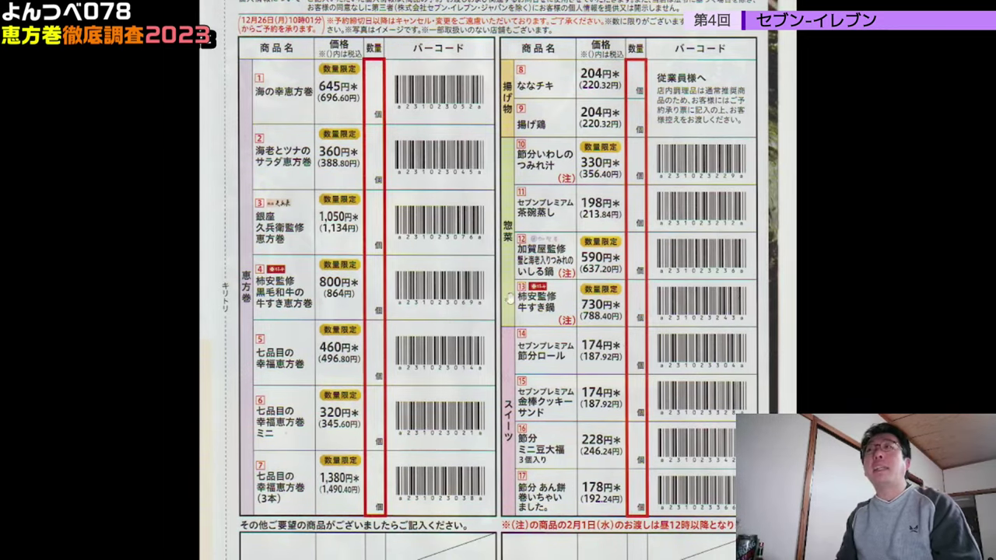
scroll(623, 427, up, 1)
scroll(622, 429, up, 1)
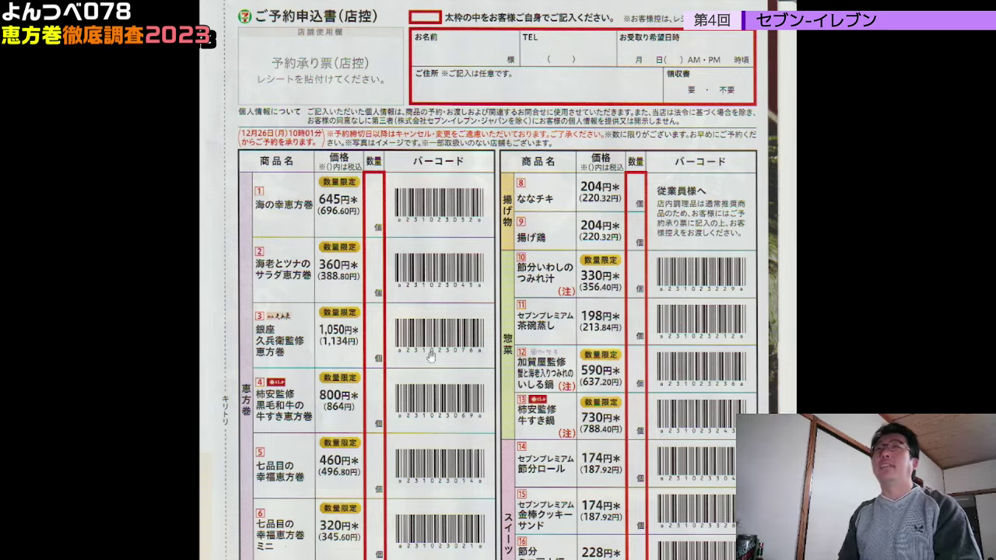
- Examine the form's product rows through the bag and store-use sections, ending with the whole page in view
scroll(435, 378, down, 3)
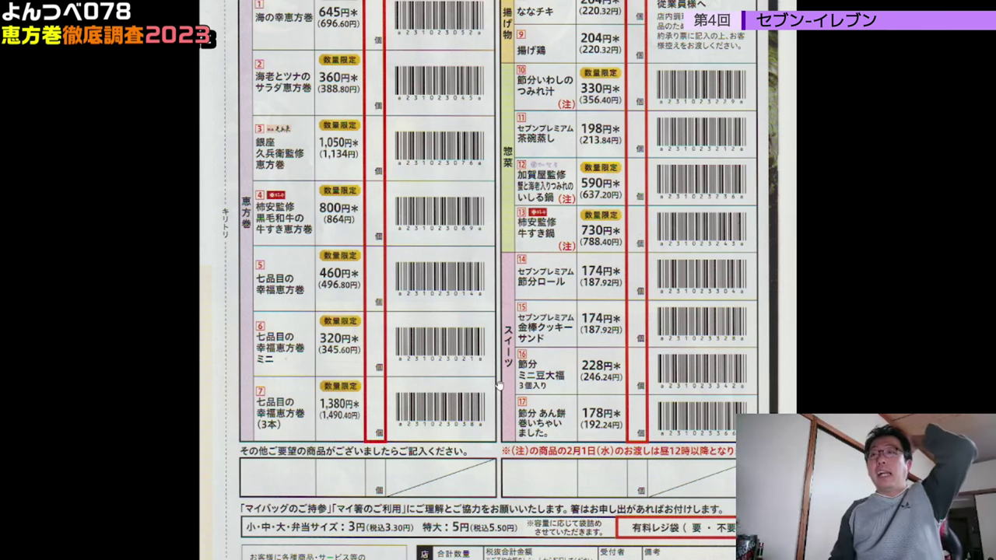
scroll(430, 194, down, 1)
scroll(557, 311, up, 2)
scroll(557, 313, up, 3)
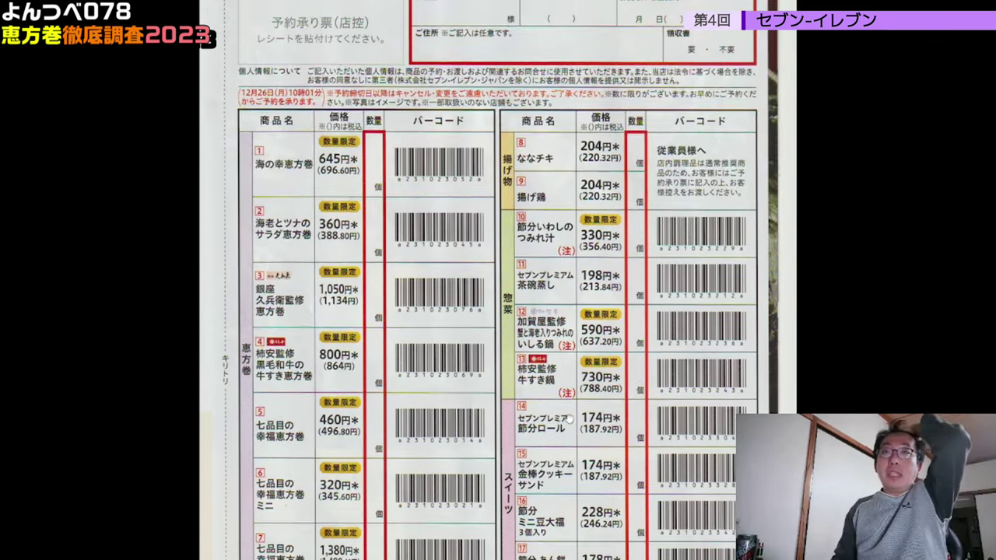
scroll(597, 259, down, 4)
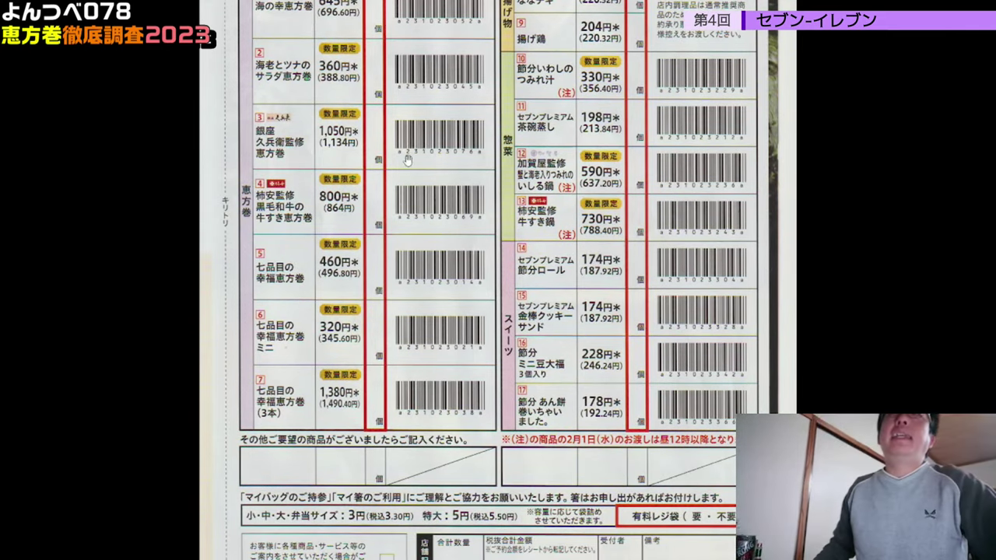
scroll(412, 163, up, 4)
scroll(440, 201, down, 3)
scroll(441, 201, down, 2)
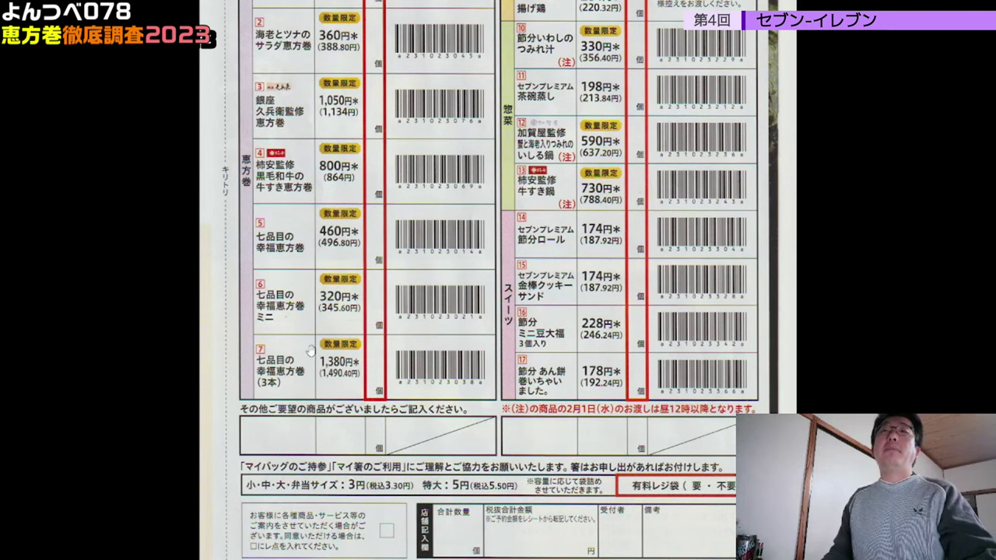
scroll(427, 319, down, 1)
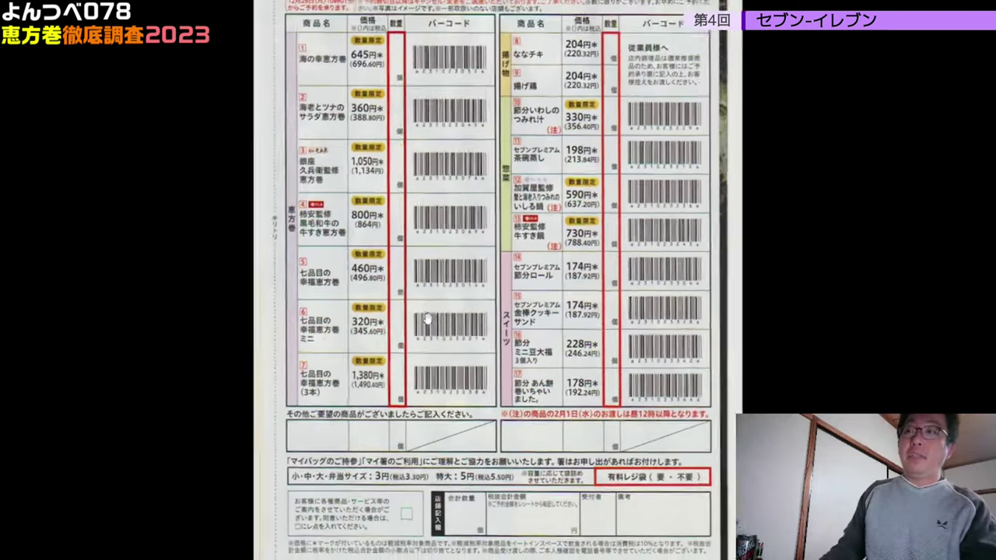
scroll(427, 319, down, 1)
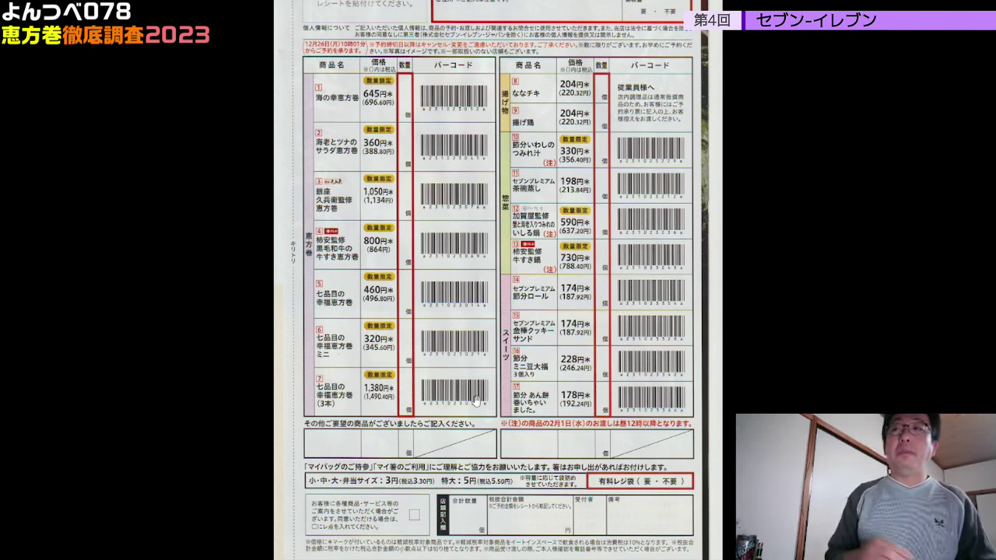
scroll(476, 400, down, 3)
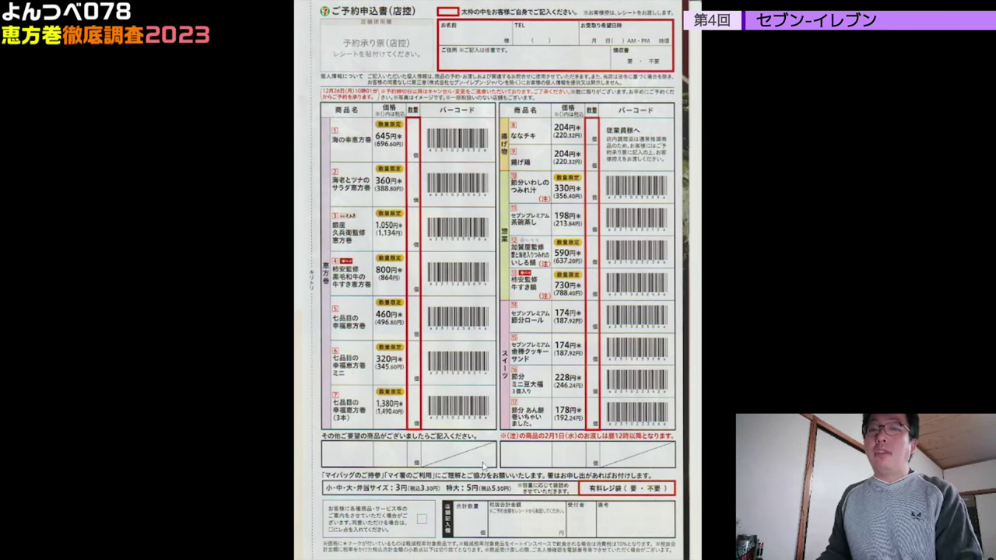
- Leave the full-screen image, switch to the 恵方巻2023 spreadsheet in Chrome and highlight the sizes in E3:E8 of sheet 711
key(Escape)
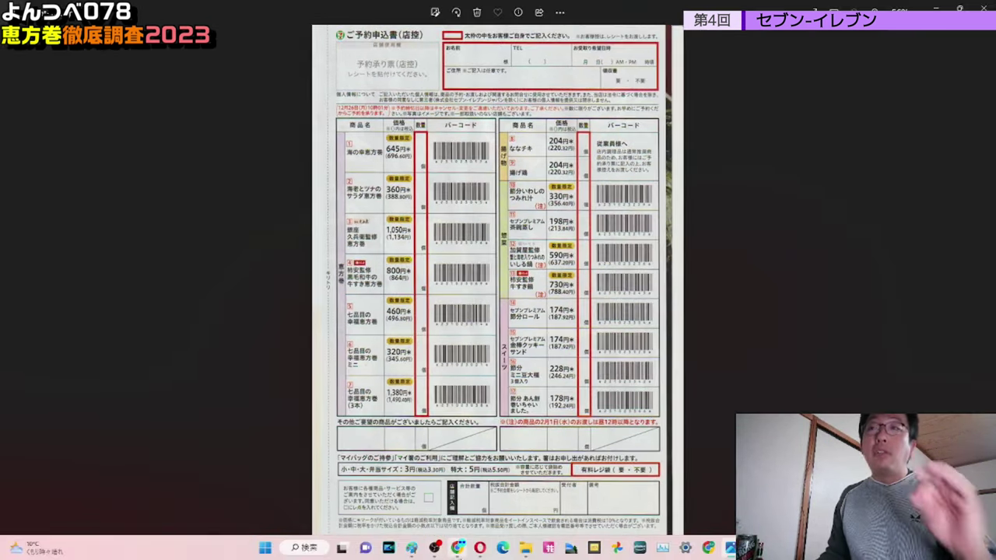
mouse_move(457, 548)
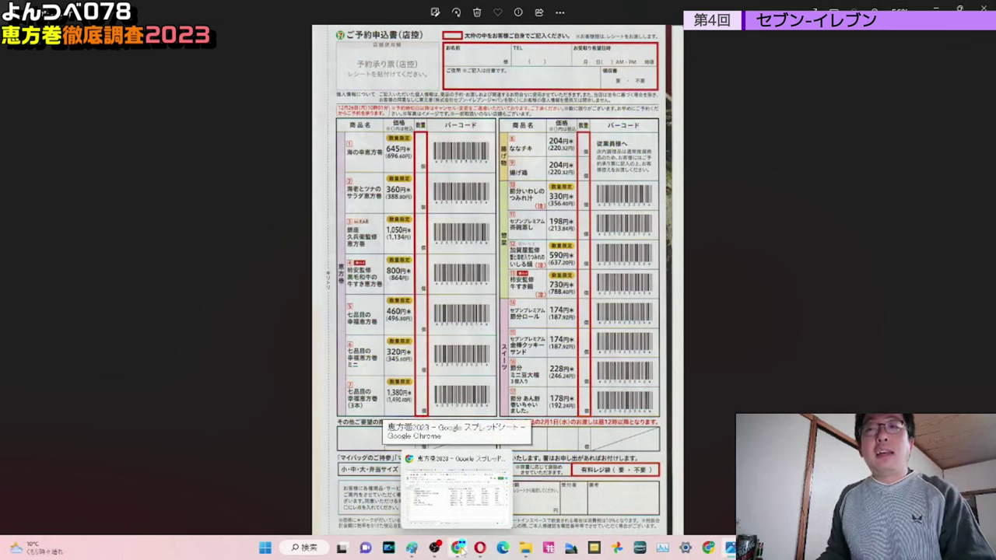
click(460, 547)
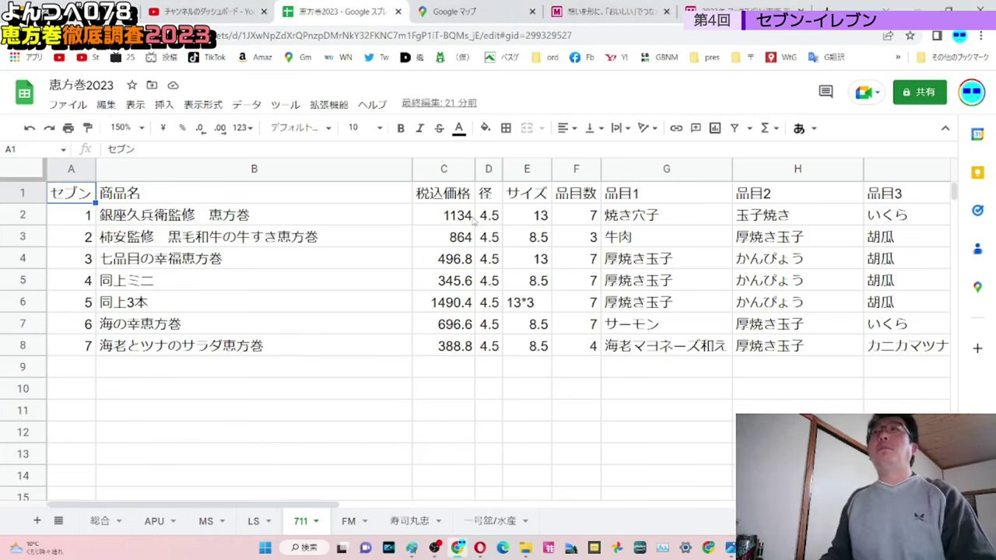
drag(547, 246, 541, 349)
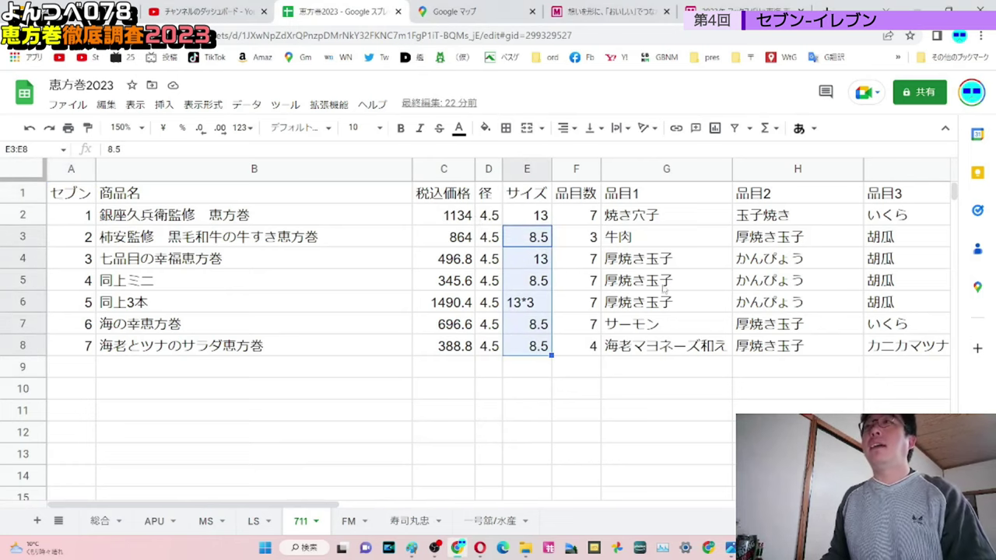
- Highlight the 七品目の幸福恵方巻 variants in rows 4 to 6, followed by the two 監修 rolls in rows 2 and 3
drag(137, 264, 138, 305)
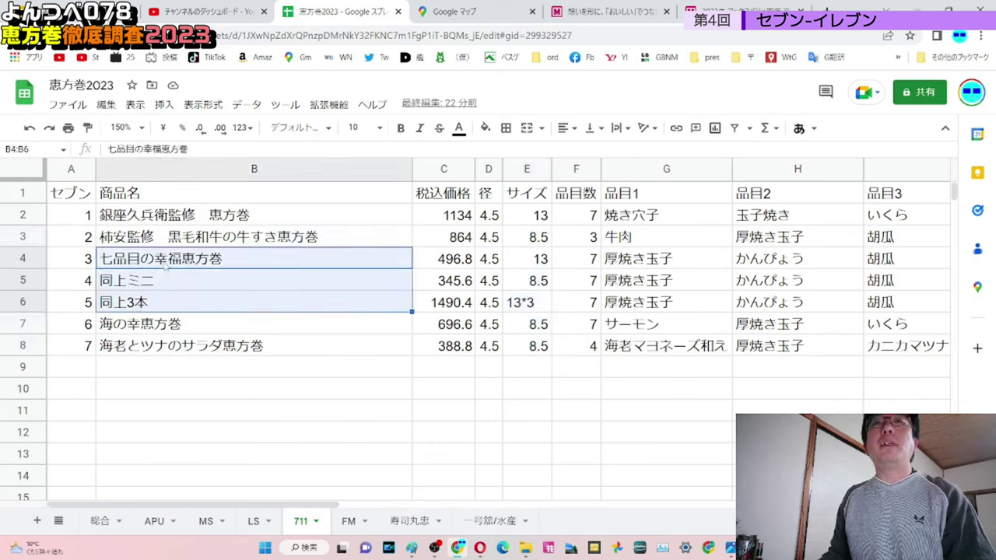
drag(34, 261, 38, 306)
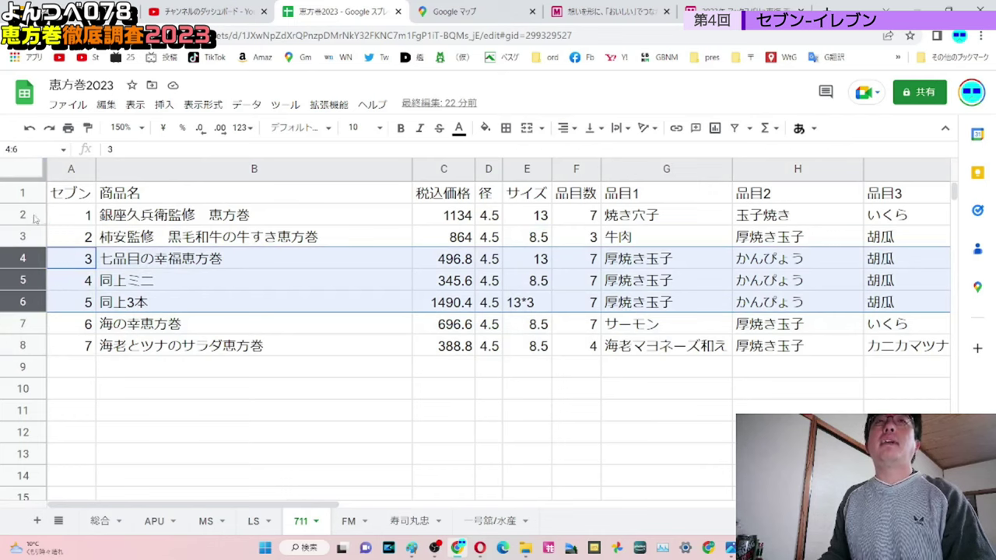
drag(36, 221, 36, 238)
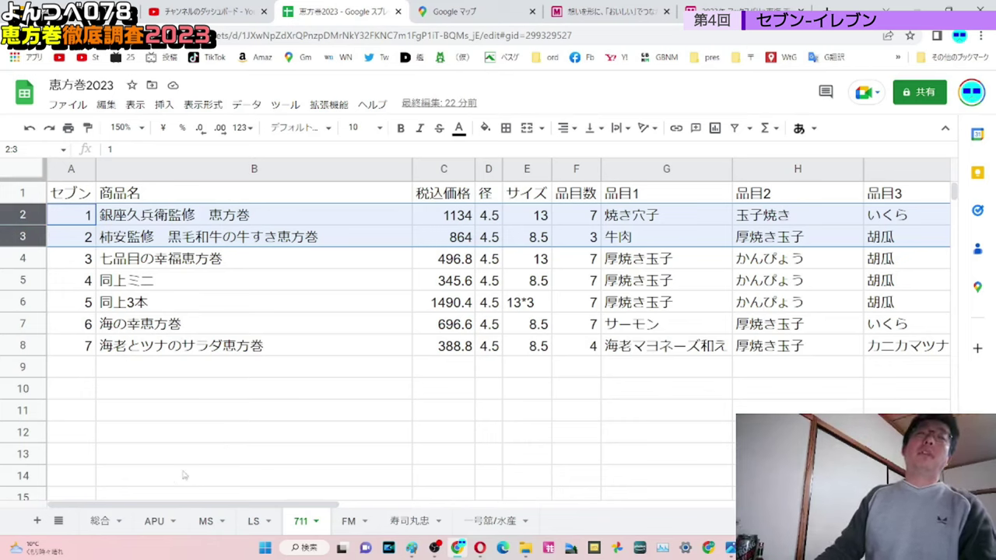
- Highlight the ファミリーマート and セブン-イレブン 最高価格 cells on sheet 総合 and the 贅沢海鮮恵方巻 entry A5:C5 on sheet FM
click(103, 523)
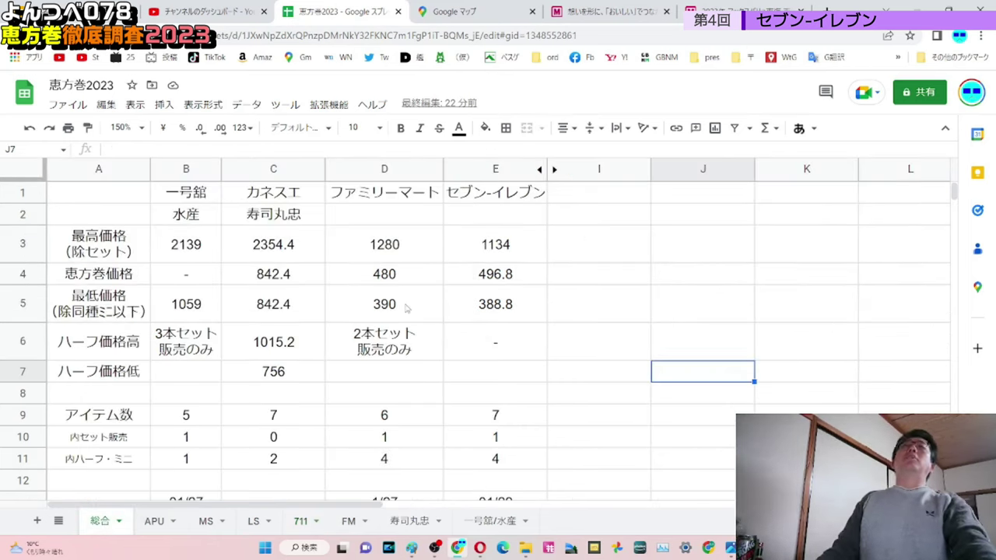
scroll(480, 290, down, 1)
scroll(478, 268, up, 1)
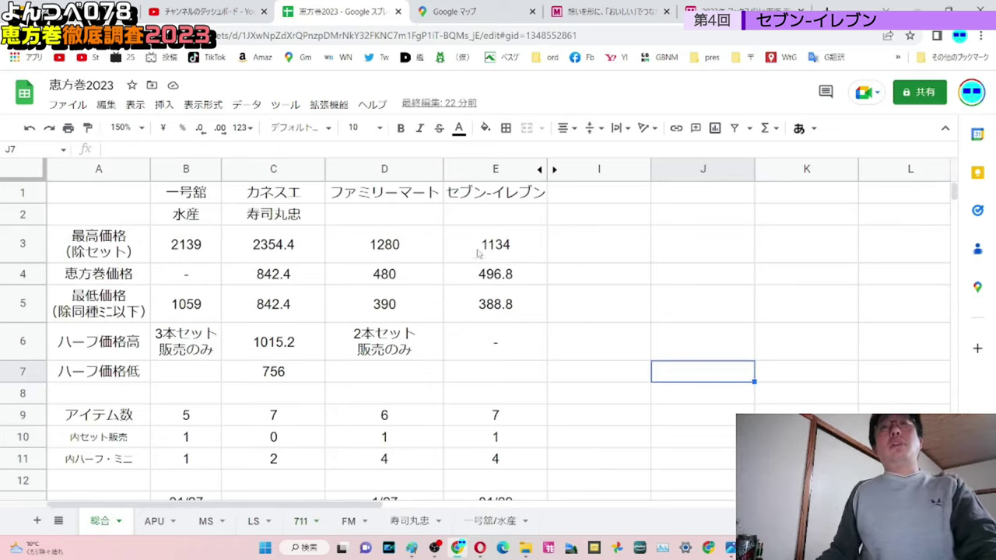
drag(502, 249, 414, 263)
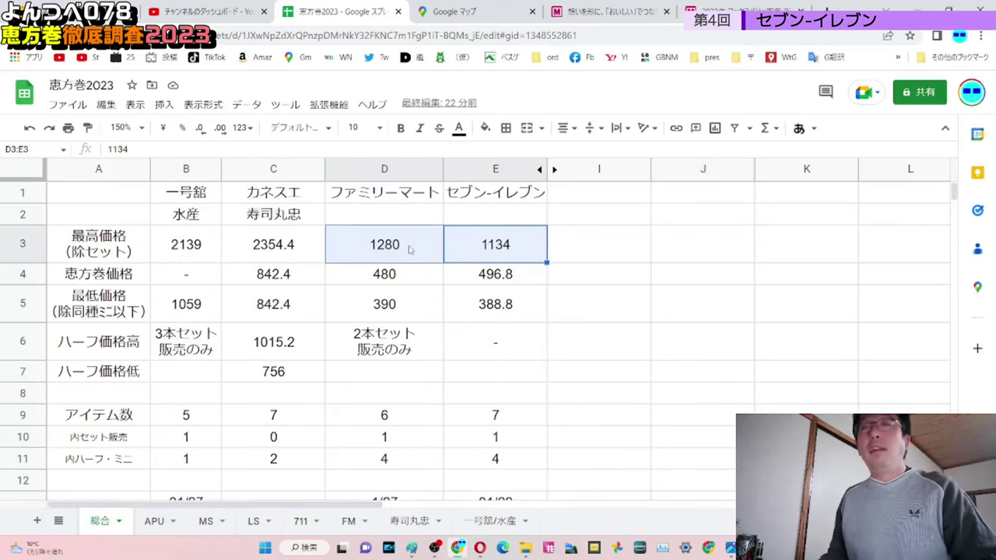
click(349, 520)
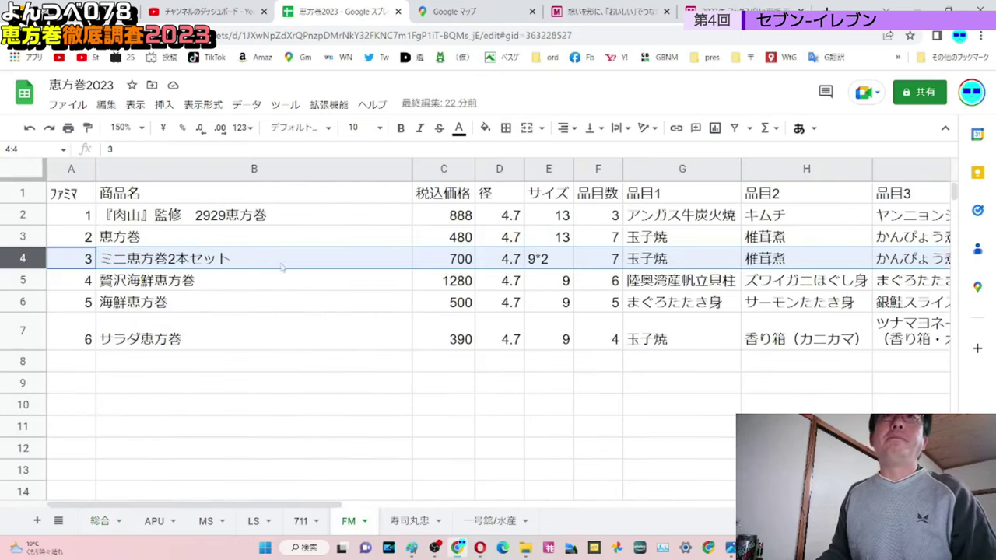
drag(456, 281, 61, 289)
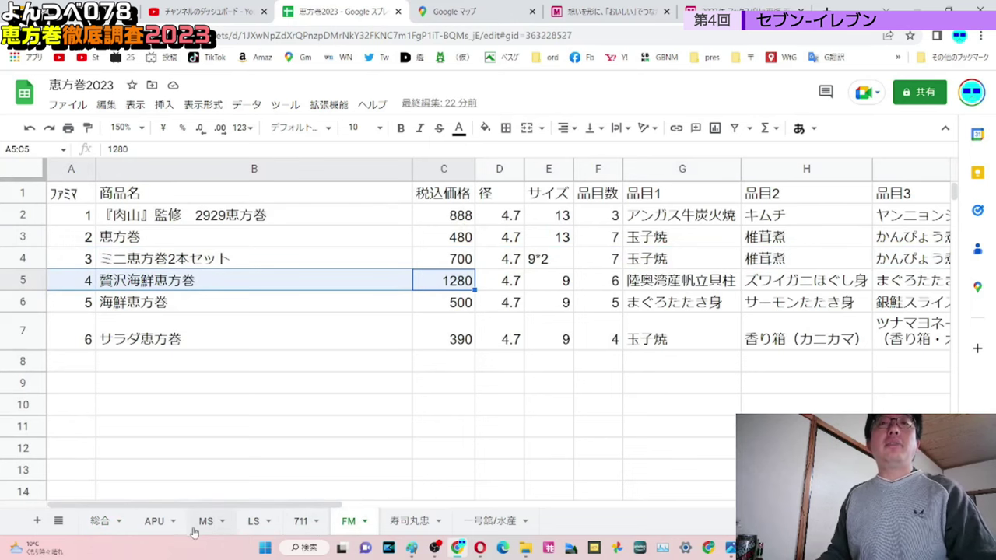
- Return to sheet 総合 and highlight the ファミリーマート and セブン-イレブン cells for 恵方巻価格, followed by those for 最低価格
click(105, 523)
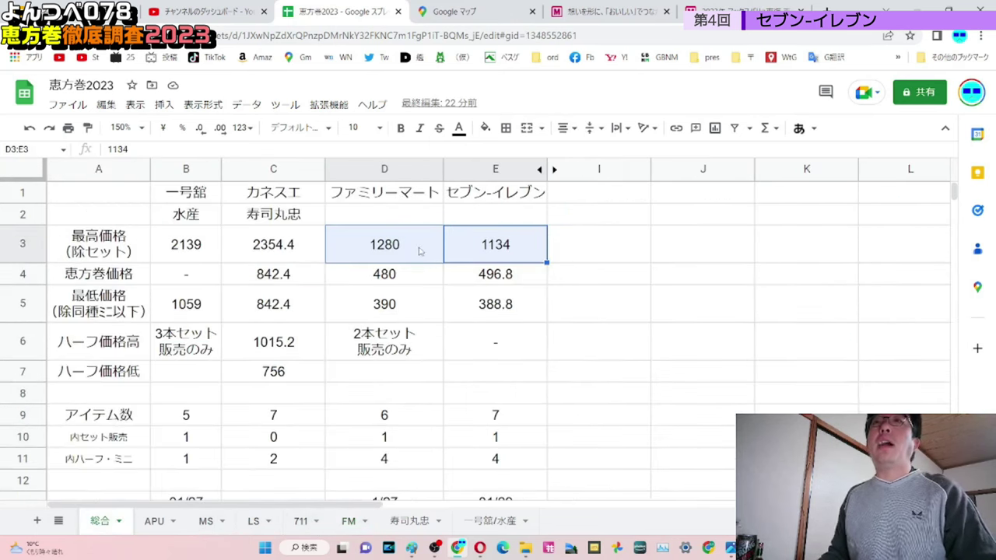
drag(502, 278, 406, 288)
drag(408, 288, 418, 277)
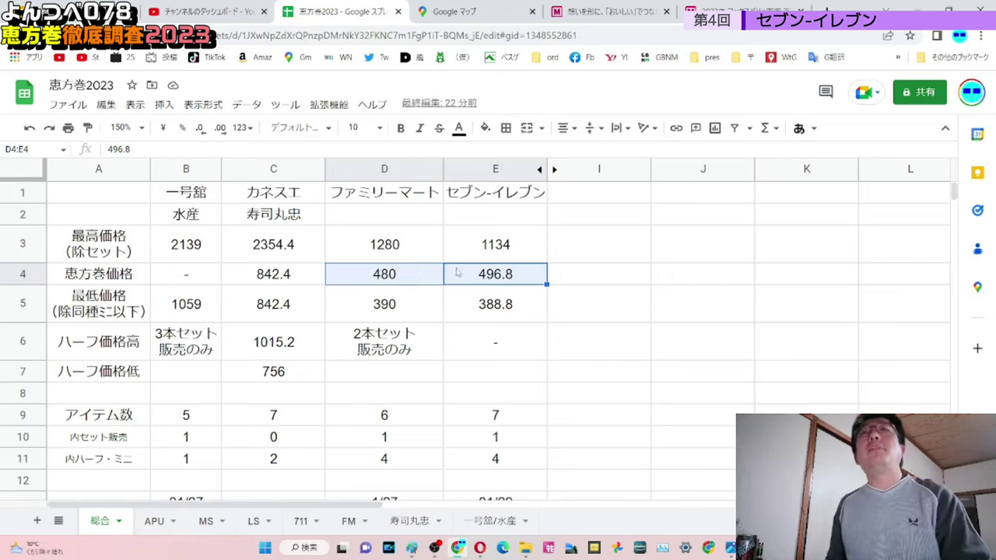
click(489, 349)
drag(500, 311, 431, 305)
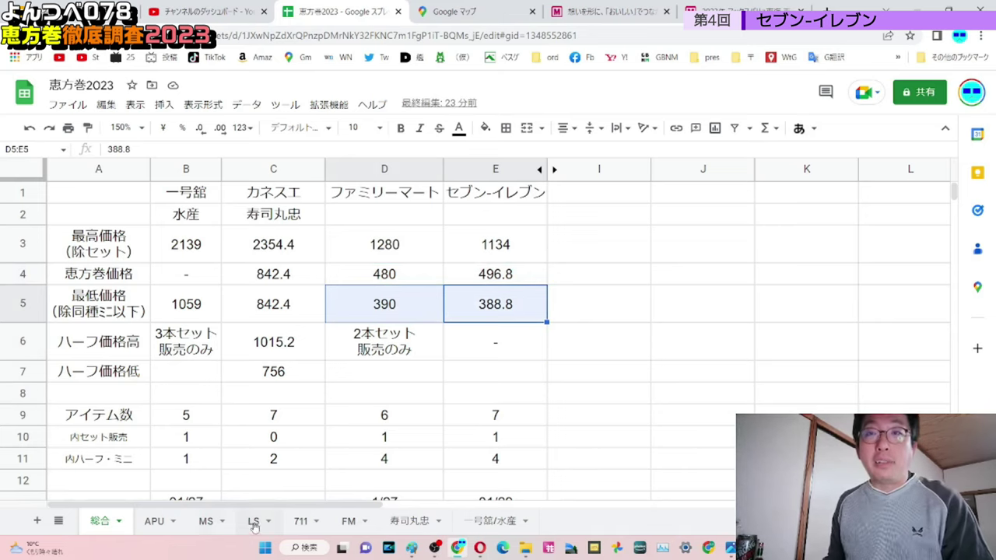
- View the FM product list and return to the 711 product list to compare roll sizes
click(343, 526)
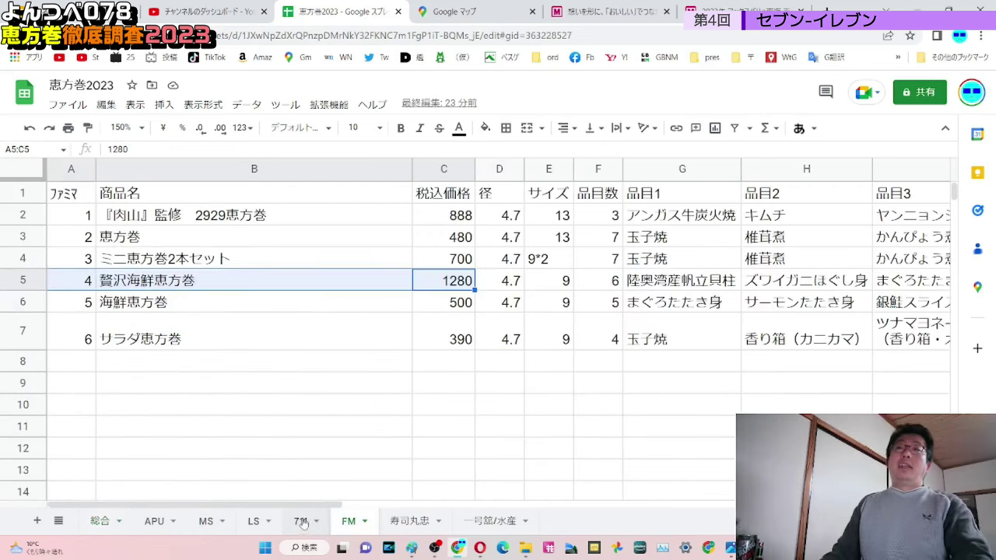
click(304, 521)
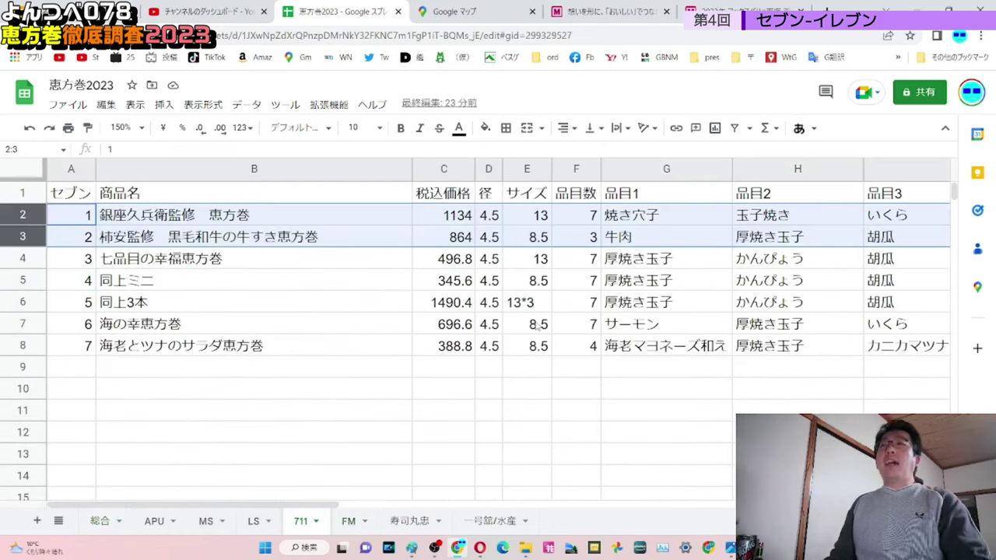
- Highlight サイズ cells E3:E4 on sheet 711, followed by the サイズ and 径 cells in rows 5 and 6 on sheet FM
drag(540, 319, 540, 311)
drag(540, 239, 538, 261)
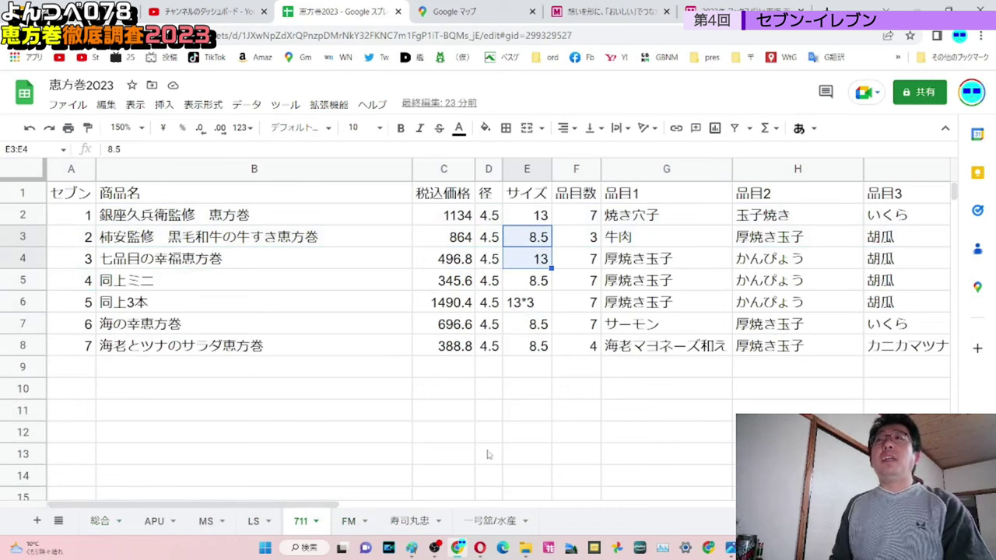
click(346, 522)
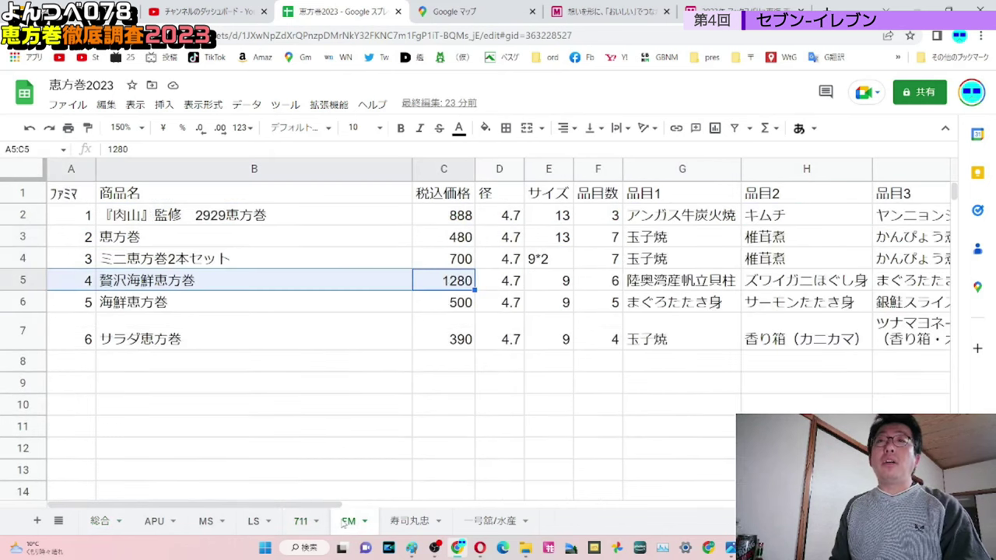
drag(564, 282, 562, 307)
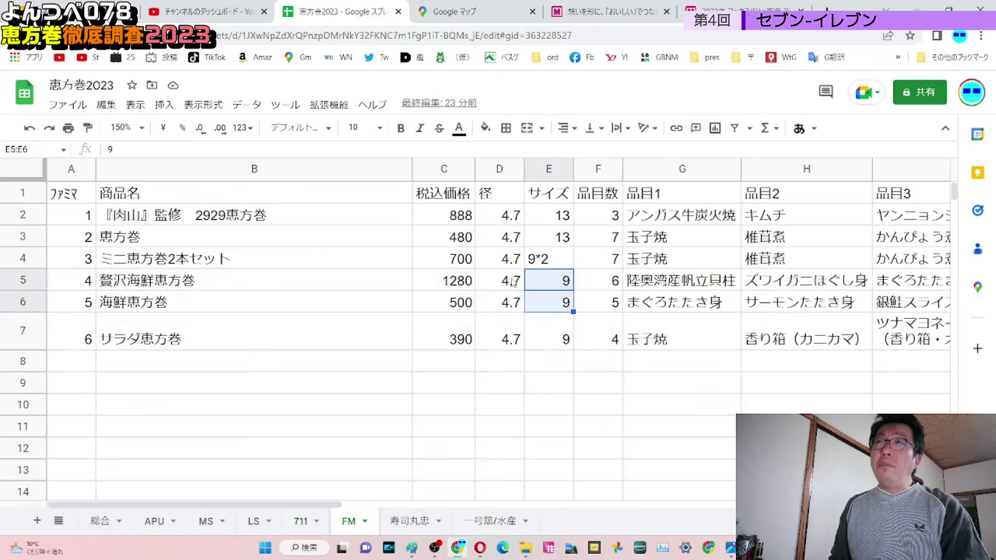
drag(512, 281, 513, 303)
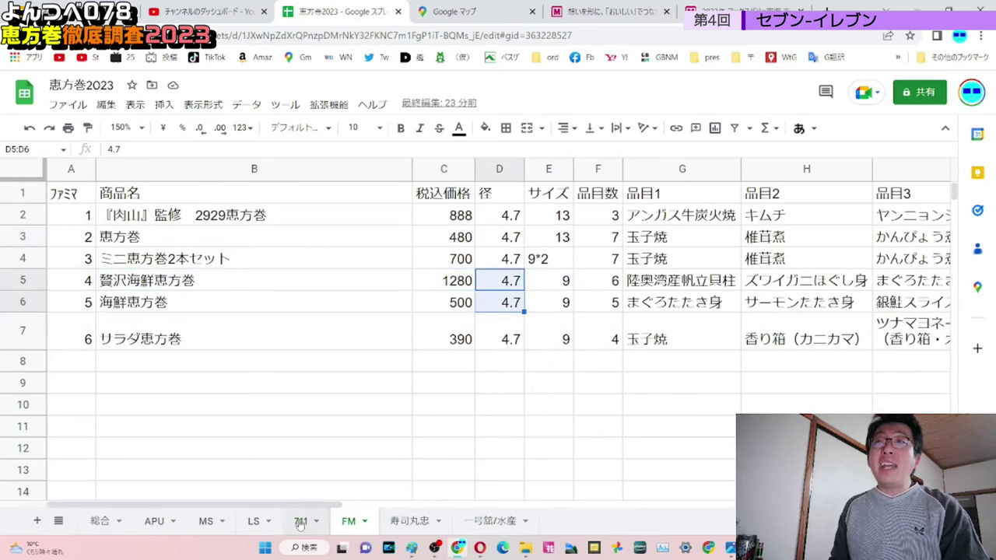
- Check the roll diameters on sheet 711, then highlight the 径 values D2:D7 on sheet FM
click(301, 522)
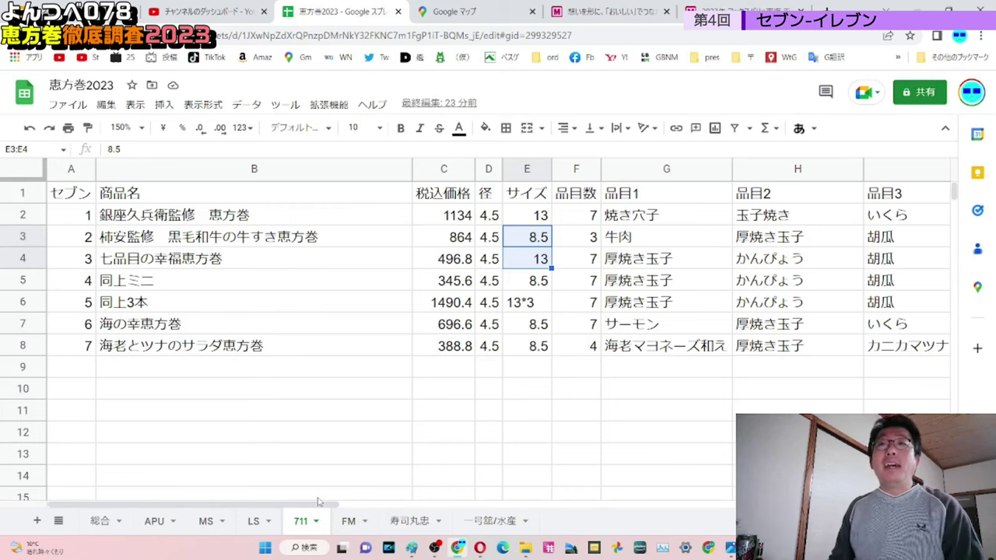
click(350, 521)
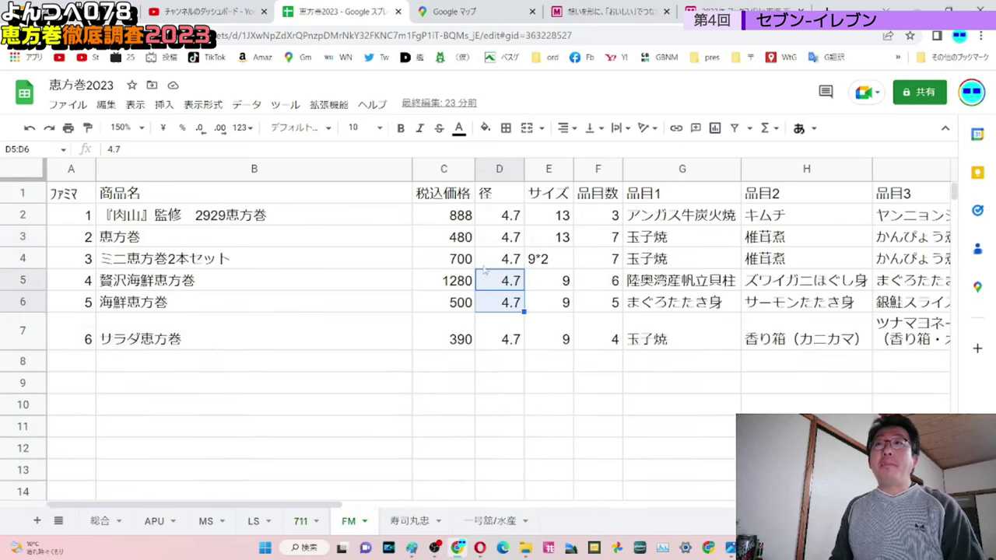
drag(516, 214, 514, 352)
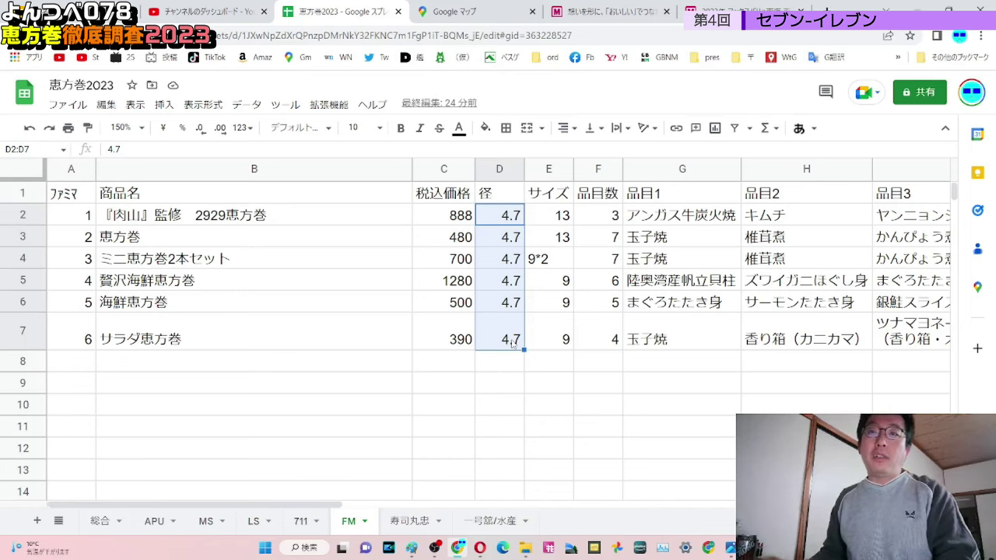
- Highlight サイズ cell E3 for the 柿安監修 roll on sheet 711 and compare the 711 and FM product lists
click(305, 531)
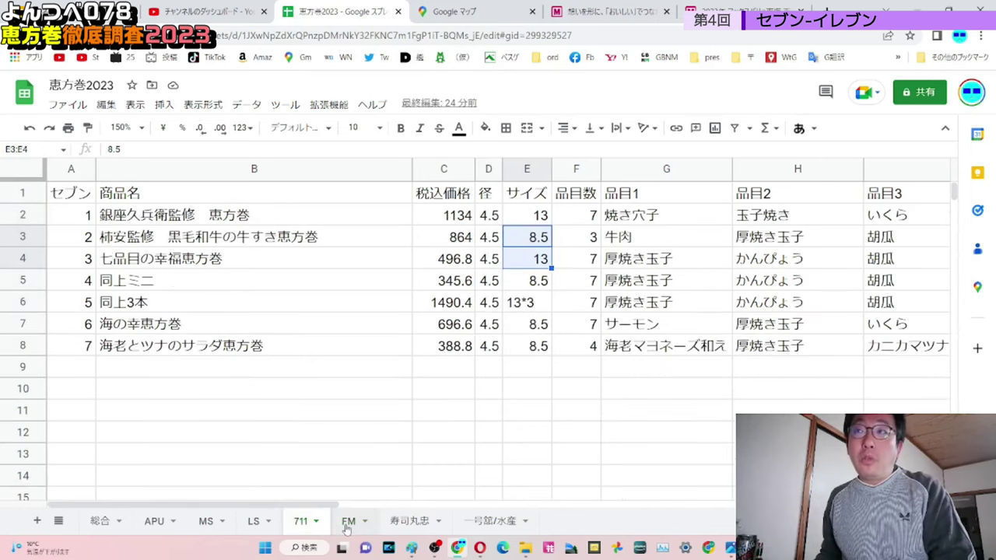
click(532, 238)
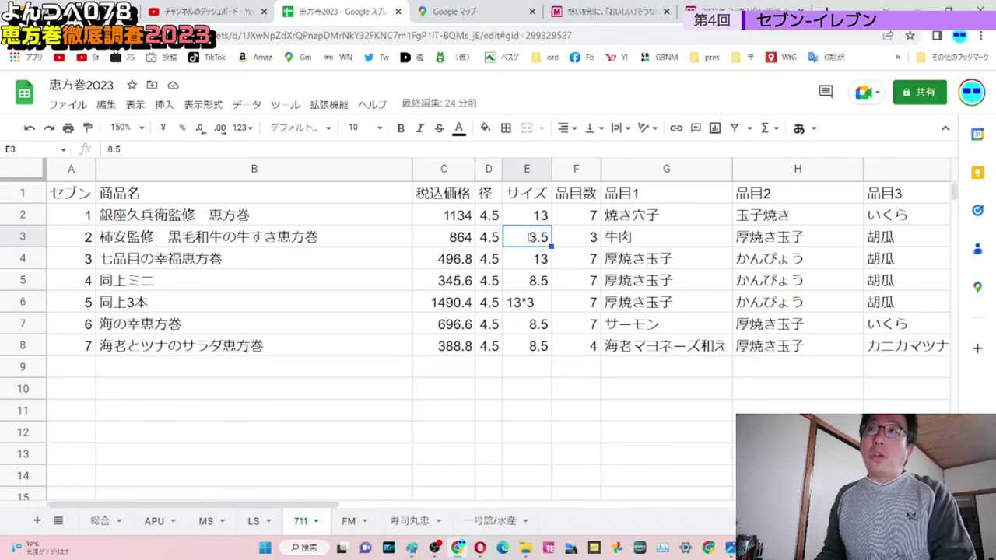
click(346, 527)
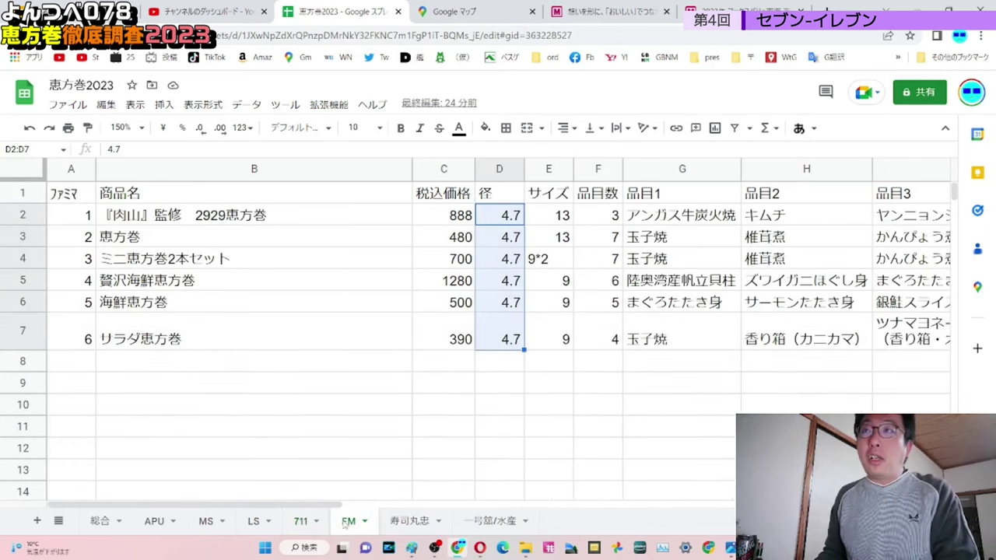
click(301, 523)
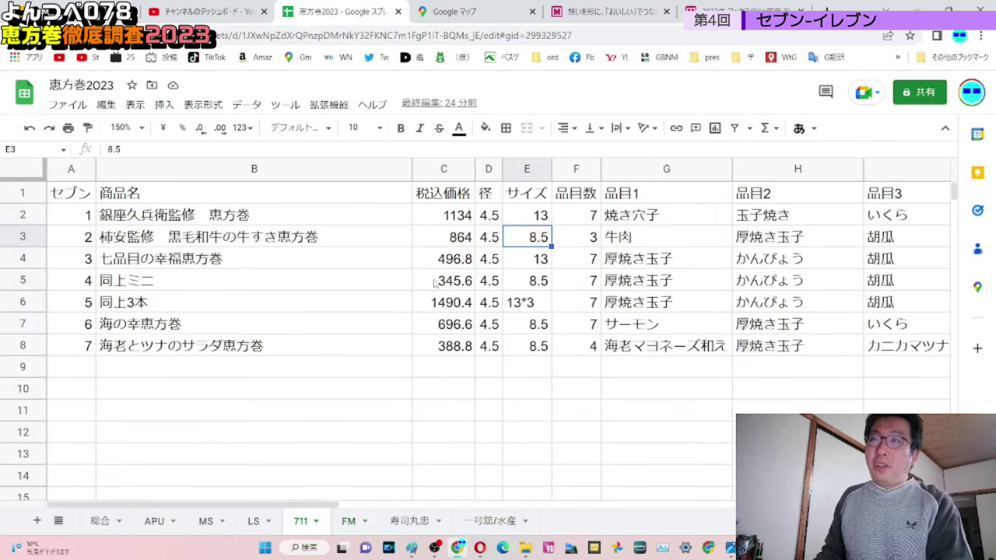
click(347, 525)
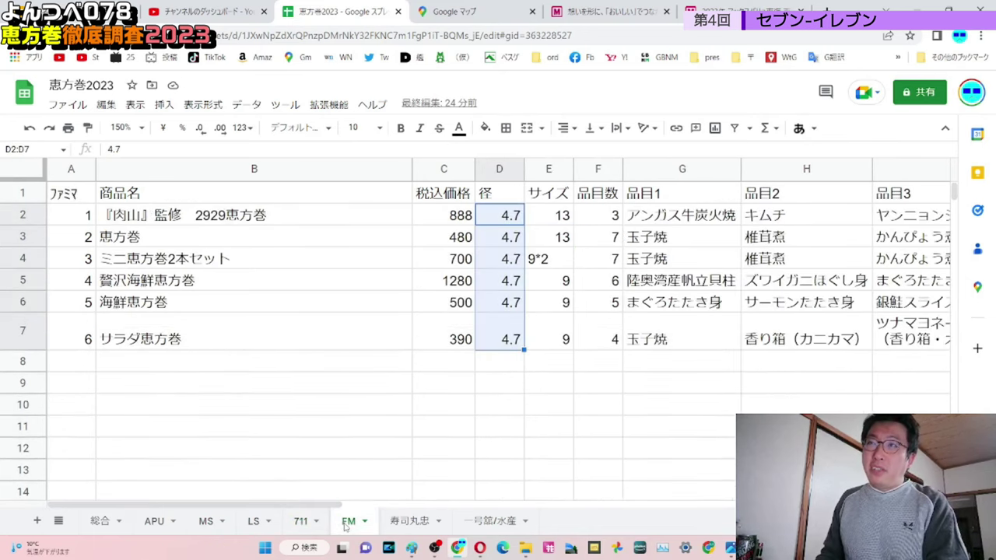
- Highlight the 最高価格 cells D3:E3 on sheet 総合, followed by the ファミリーマート cell D3 alone
click(102, 523)
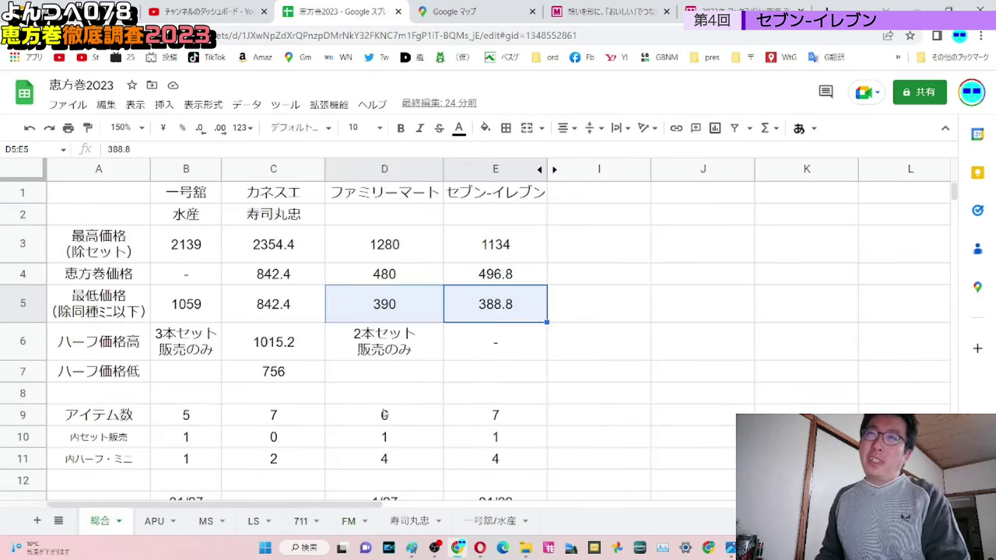
drag(436, 244, 486, 246)
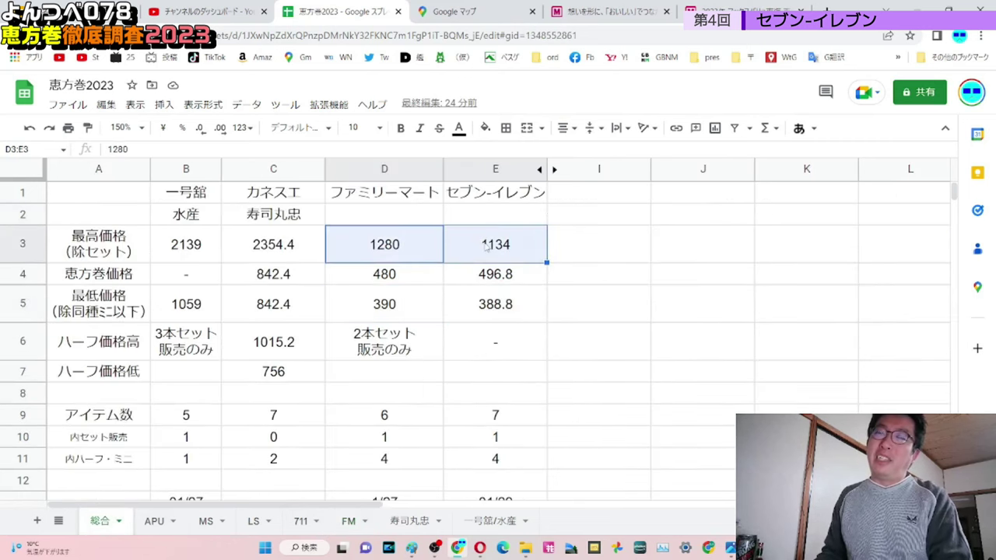
click(423, 249)
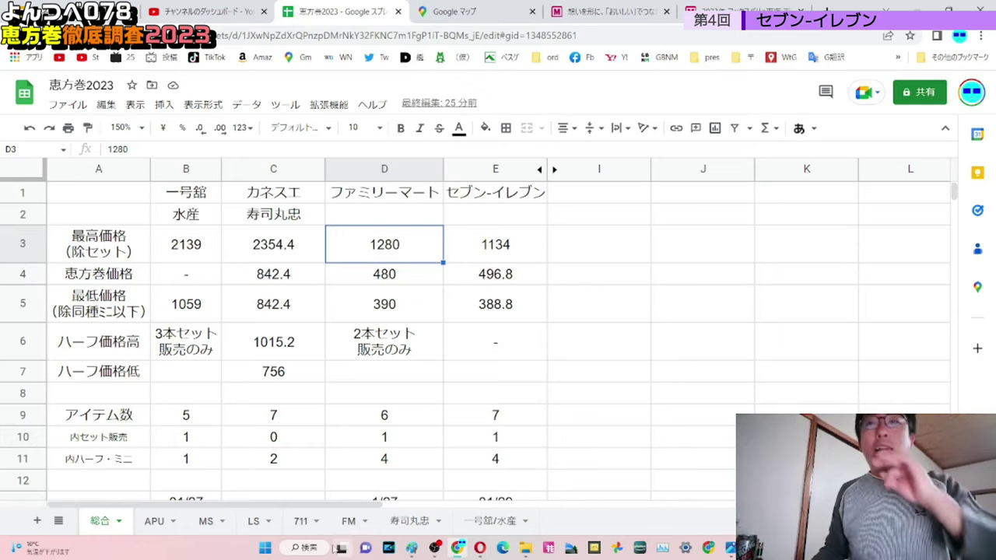
- View the 711 product list again, followed by the FM product list
click(293, 523)
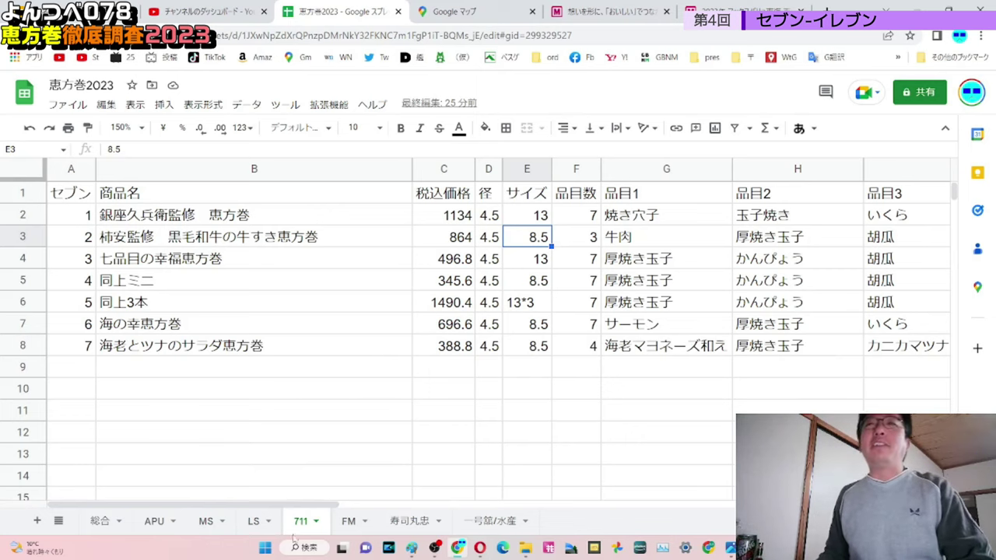
click(343, 526)
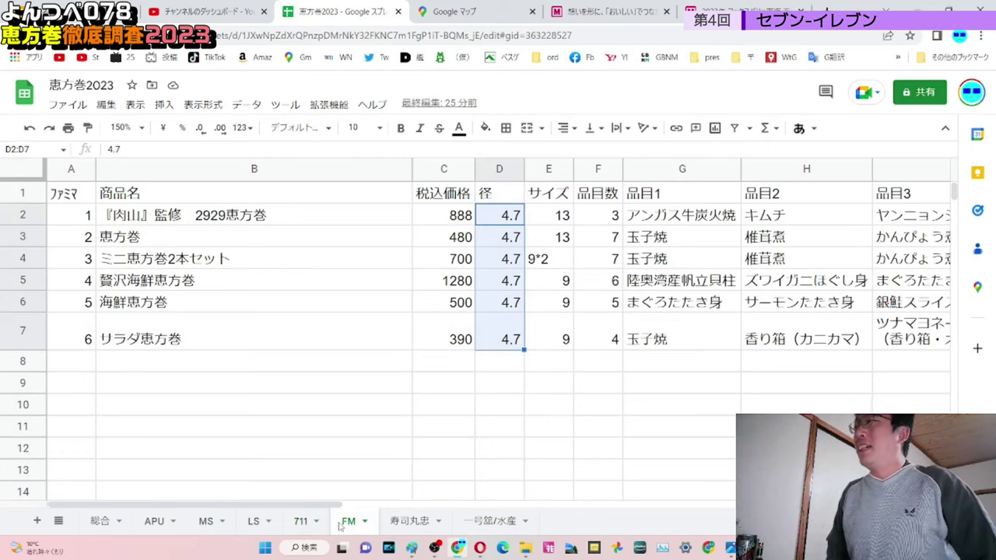